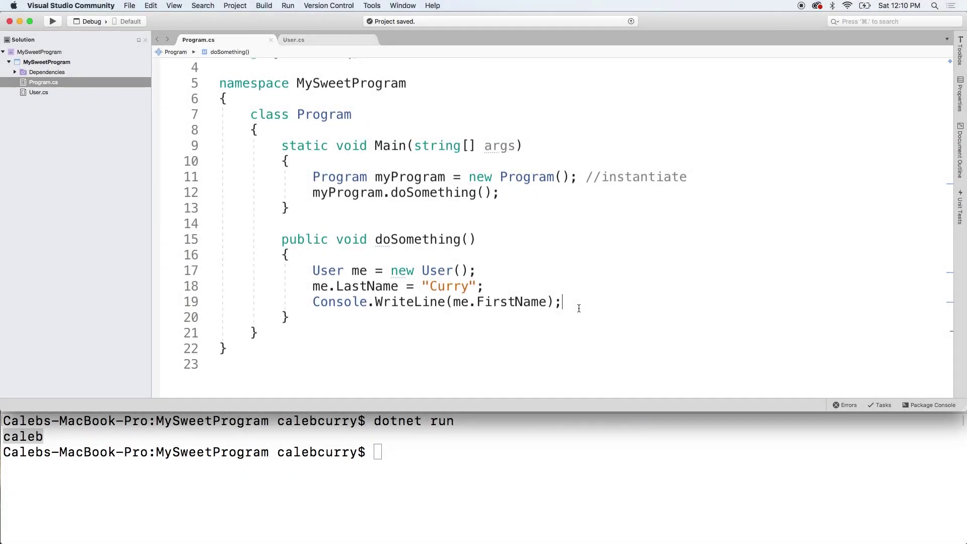
Review the FirstName getter block in User.cs that returns the lowercased name
click(311, 40)
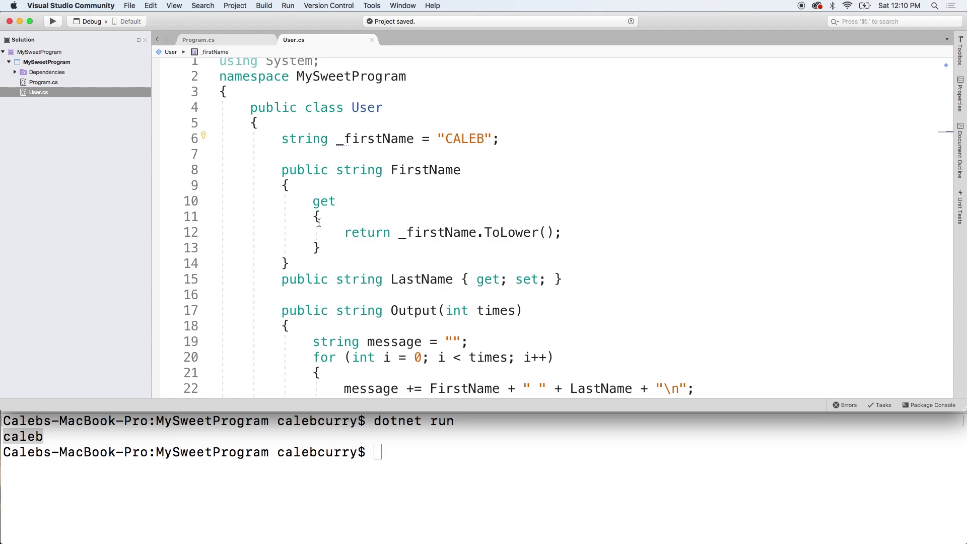
drag(313, 202, 352, 254)
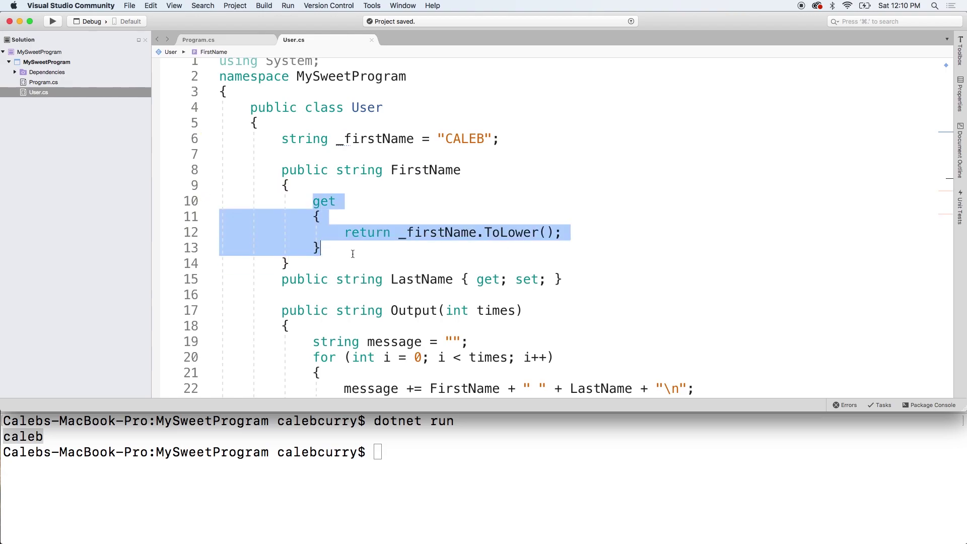
click(353, 254)
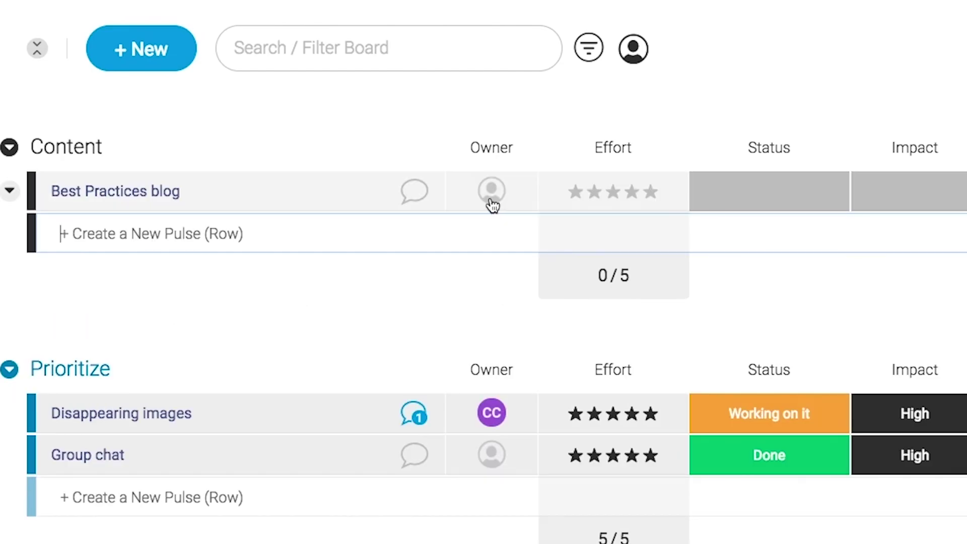
On the monday.com board, set the Best Practices blog item's owner, effort stars and Medium impact
click(491, 198)
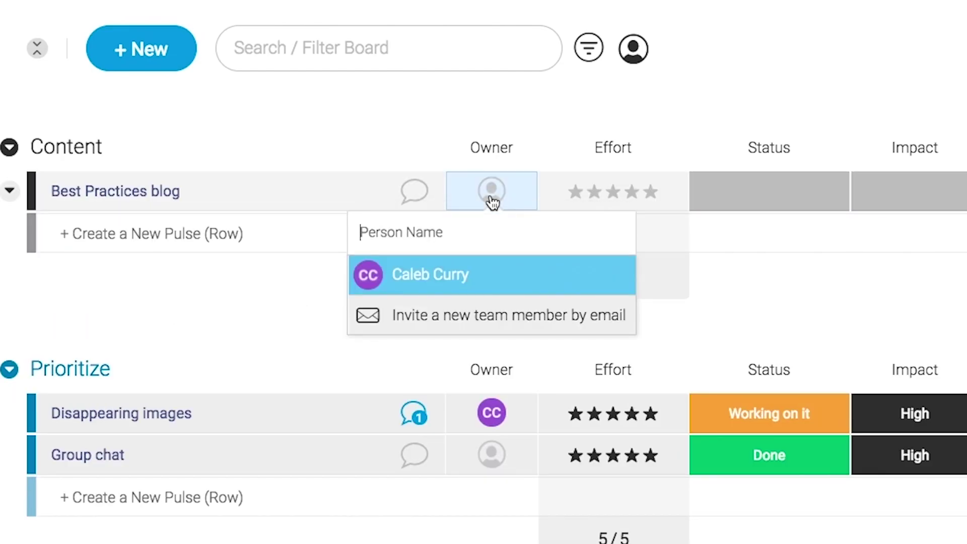
click(454, 274)
click(634, 195)
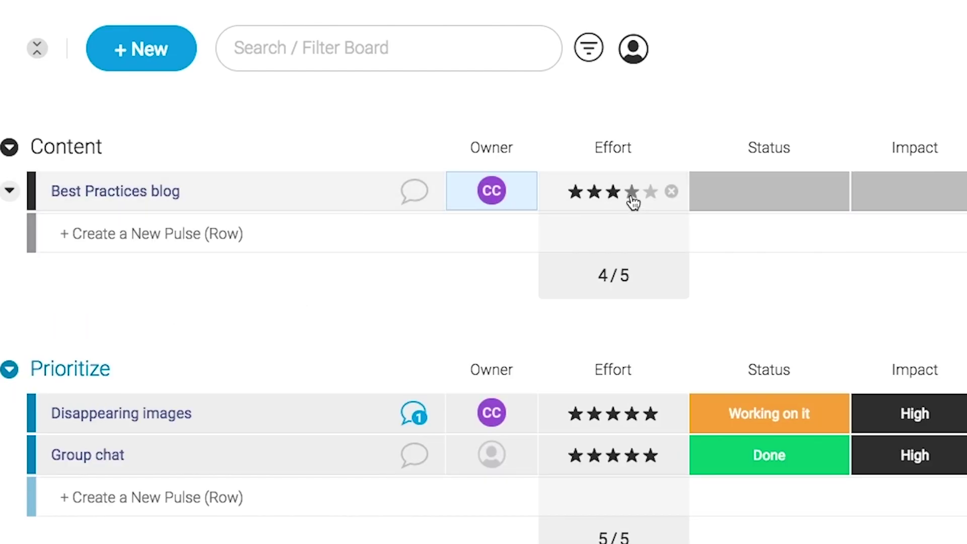
click(914, 192)
click(912, 302)
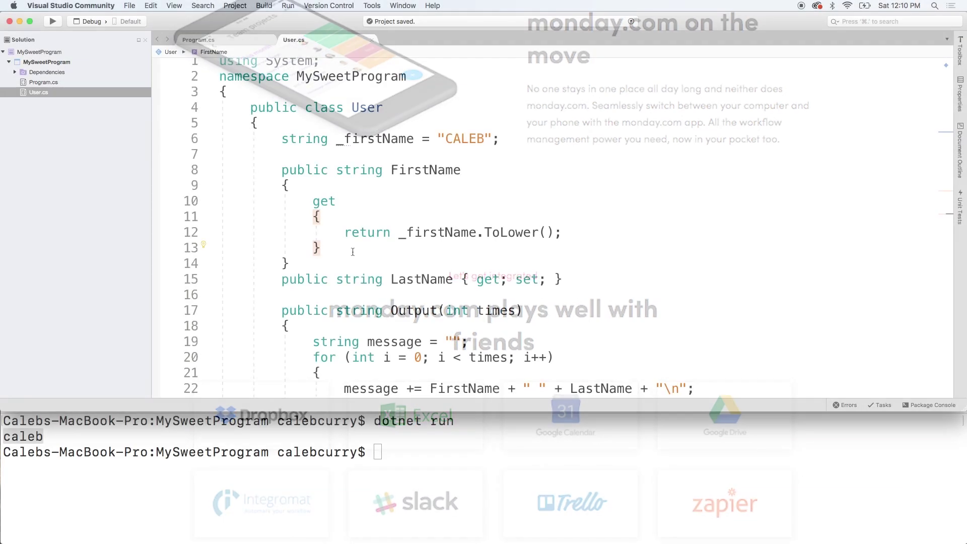
text(set)
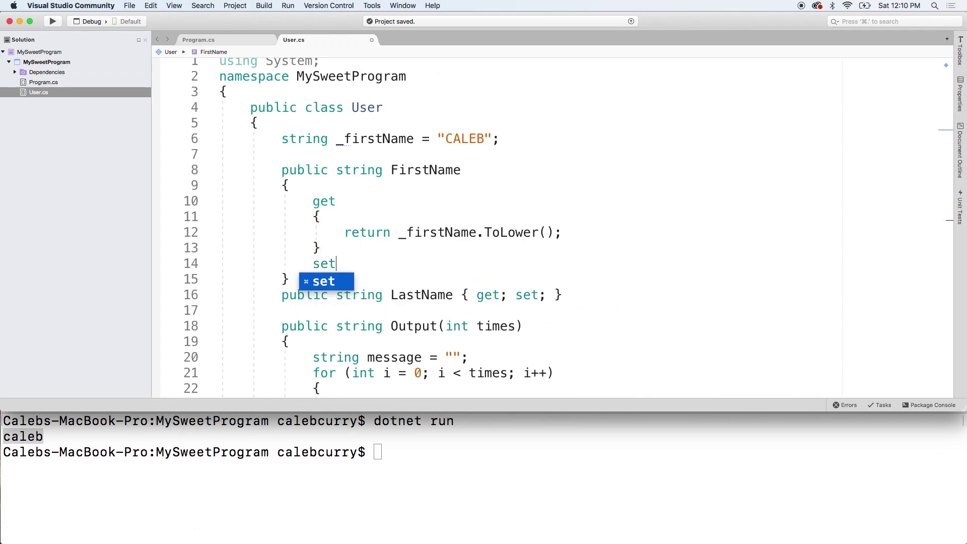
Add a set accessor under the FirstName getter and start its body with '_firstName = '
key(Return)
key(Return)
text({)
key(Return)
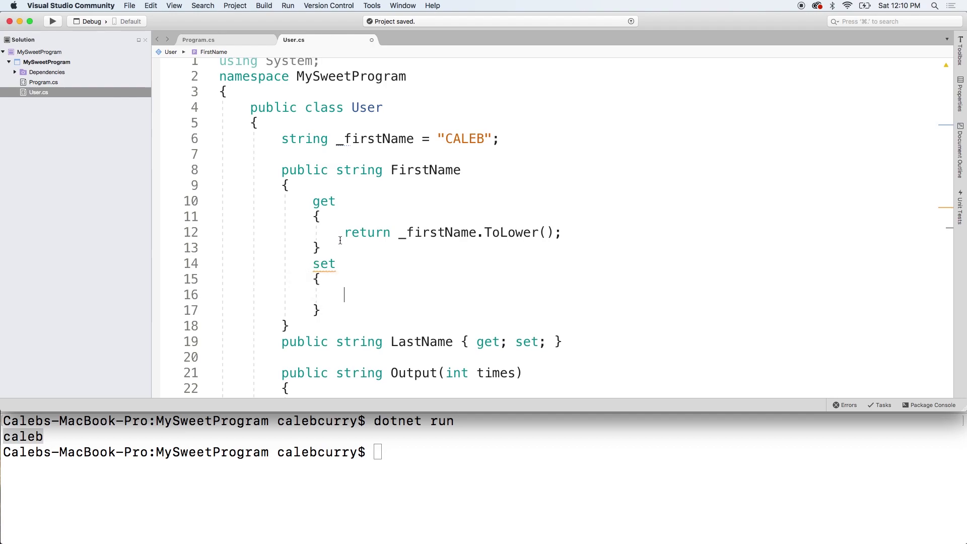
drag(337, 139, 415, 138)
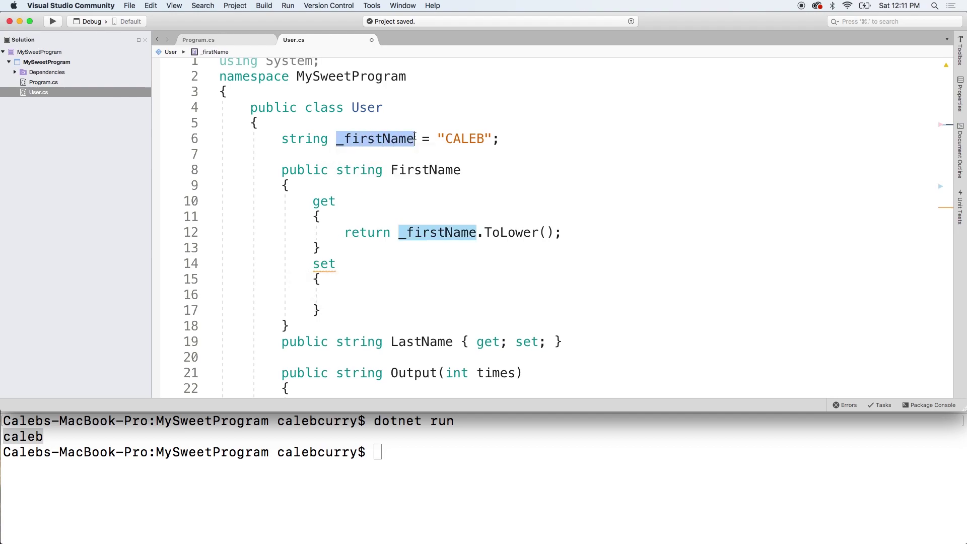
click(414, 139)
click(375, 295)
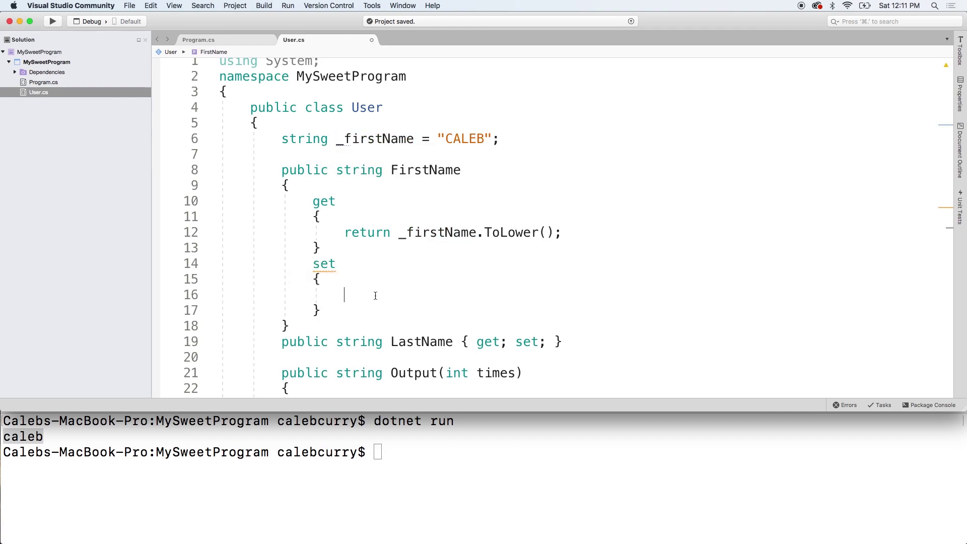
text(_firstNa)
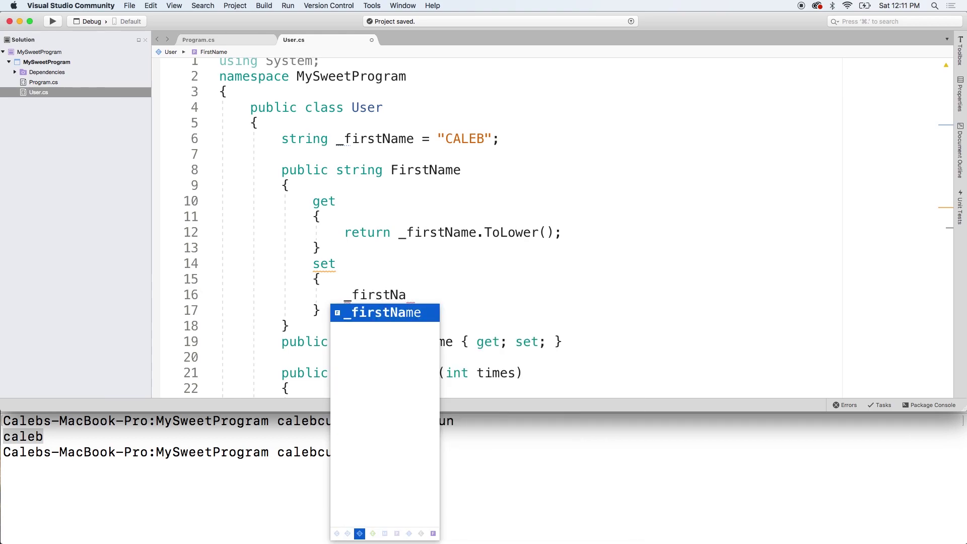
text(me =)
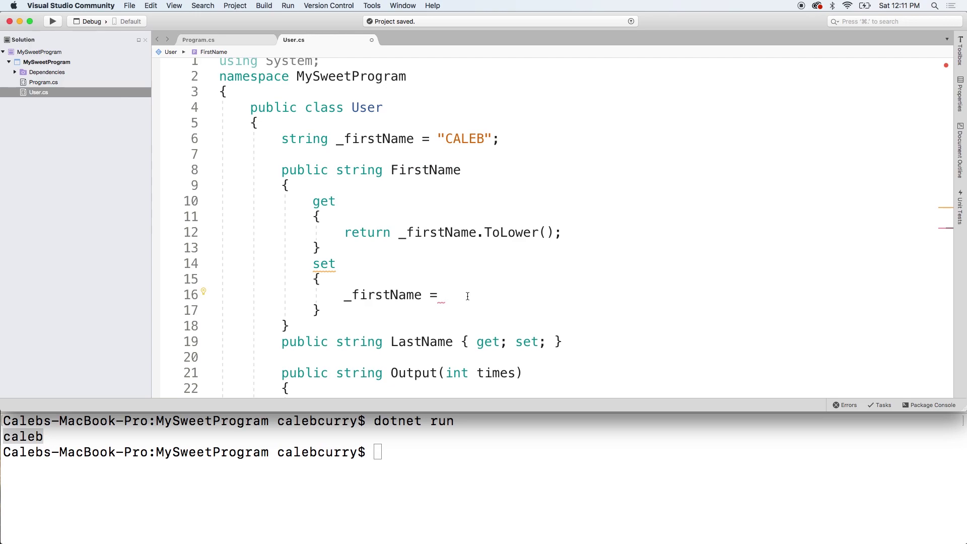
Review the Program code that creates the User with last name "Curry"
click(230, 39)
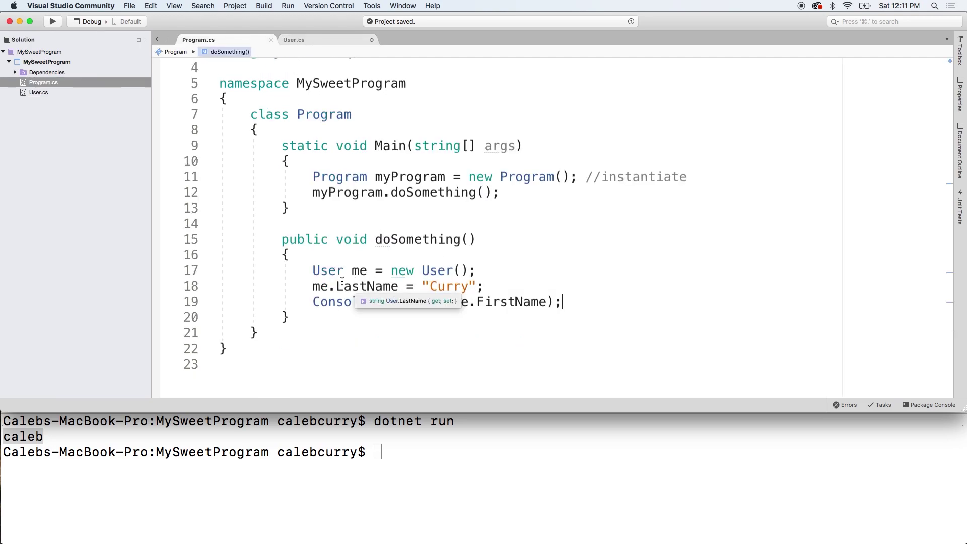
drag(478, 286, 418, 290)
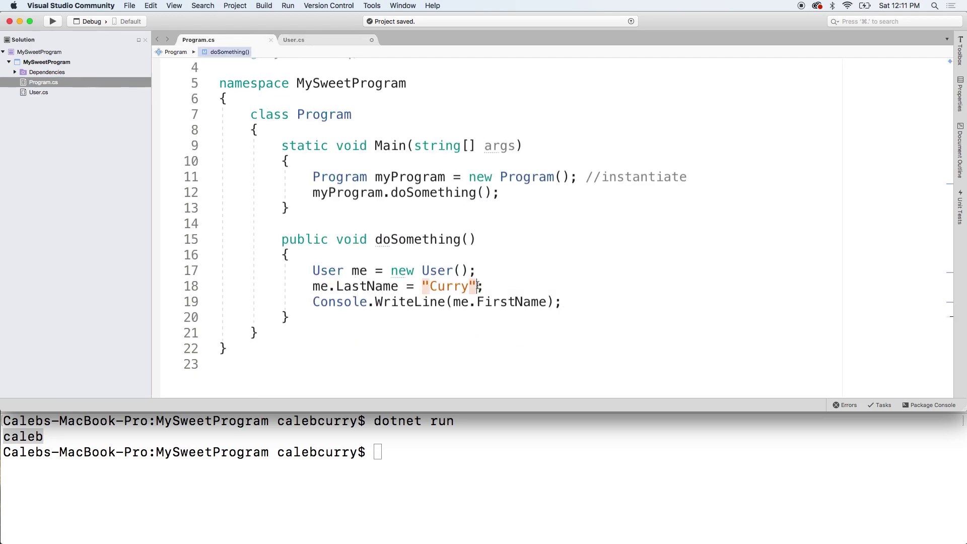
click(449, 292)
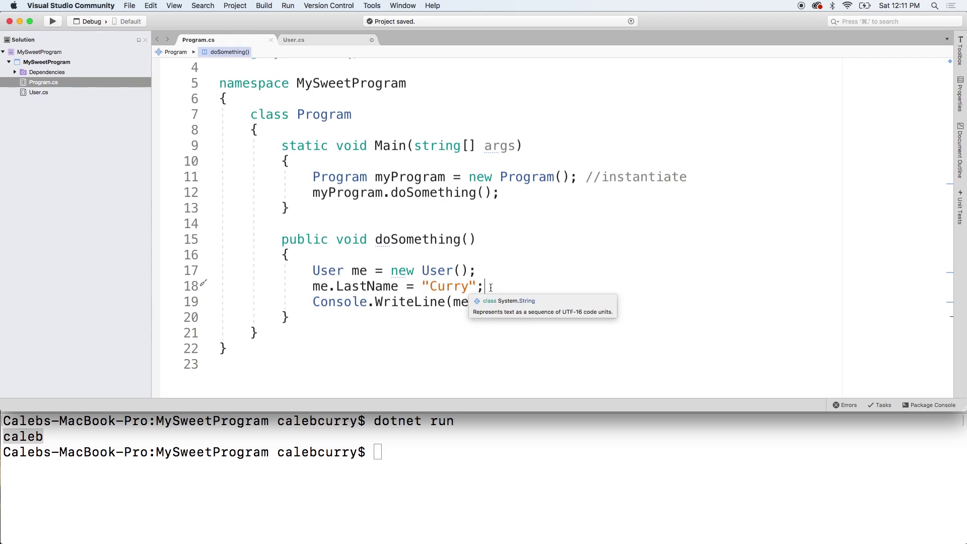
Complete the setter line in User.cs as '_firstName = value;'
click(311, 43)
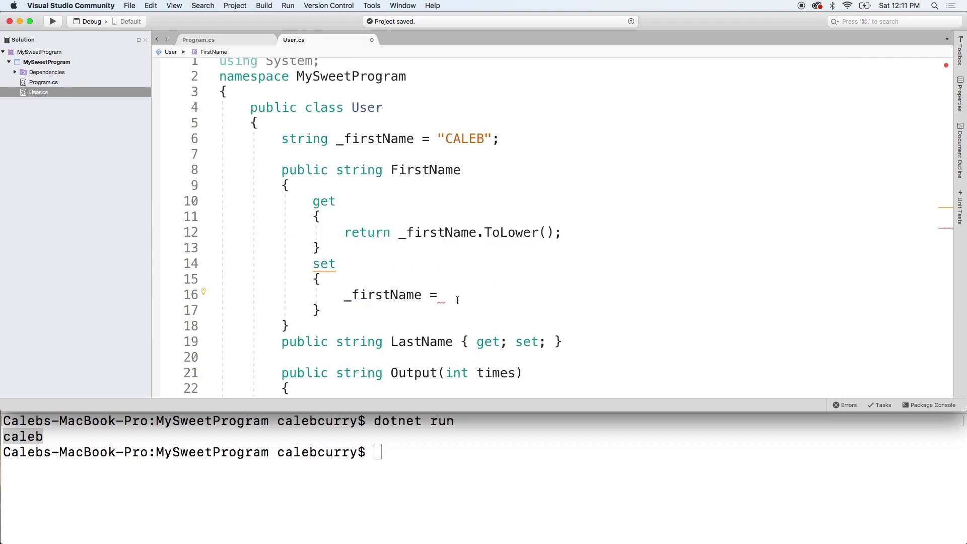
text(v)
text(alue)
key(Escape)
text(;)
double_click(479, 295)
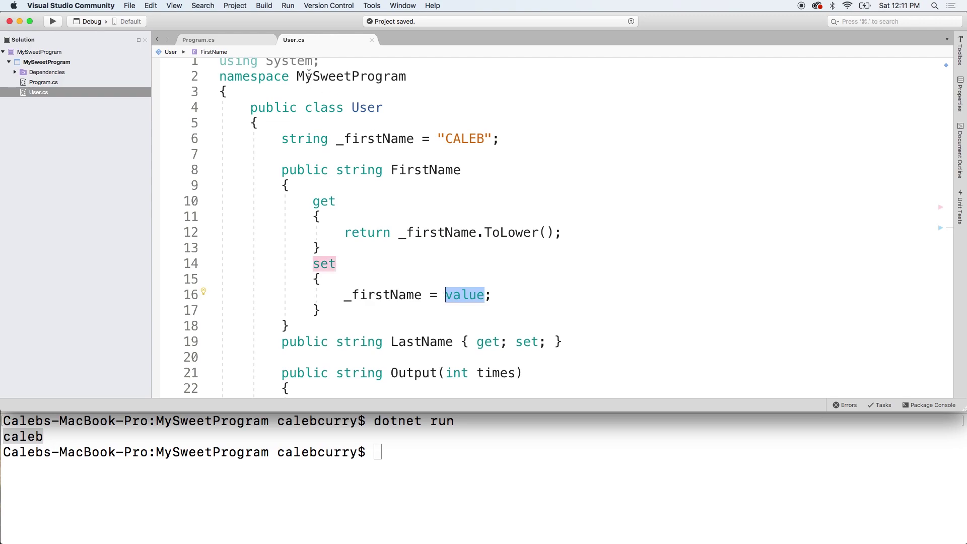
In Program.cs, add me.FirstName = "Caleb"; right after the User creation line
click(250, 44)
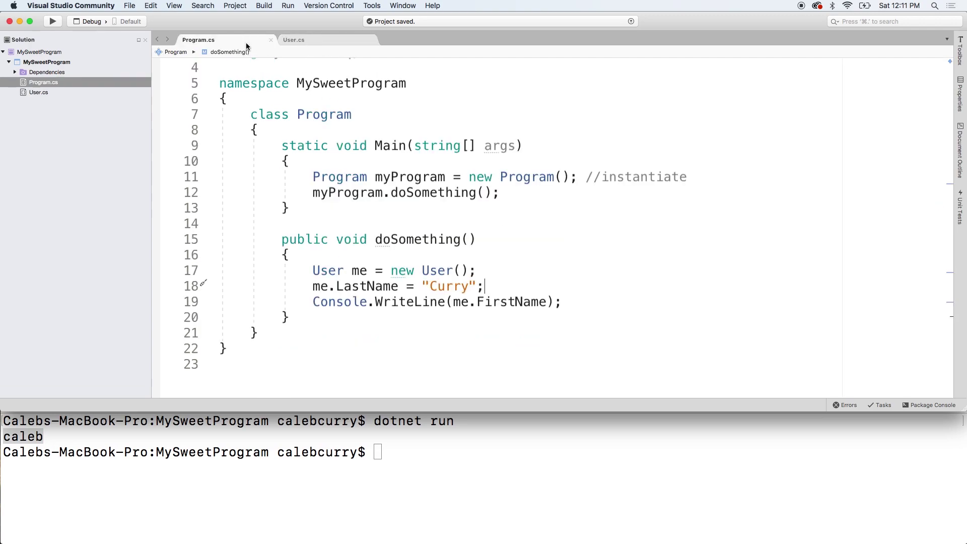
click(491, 262)
key(Return)
text(me.fir)
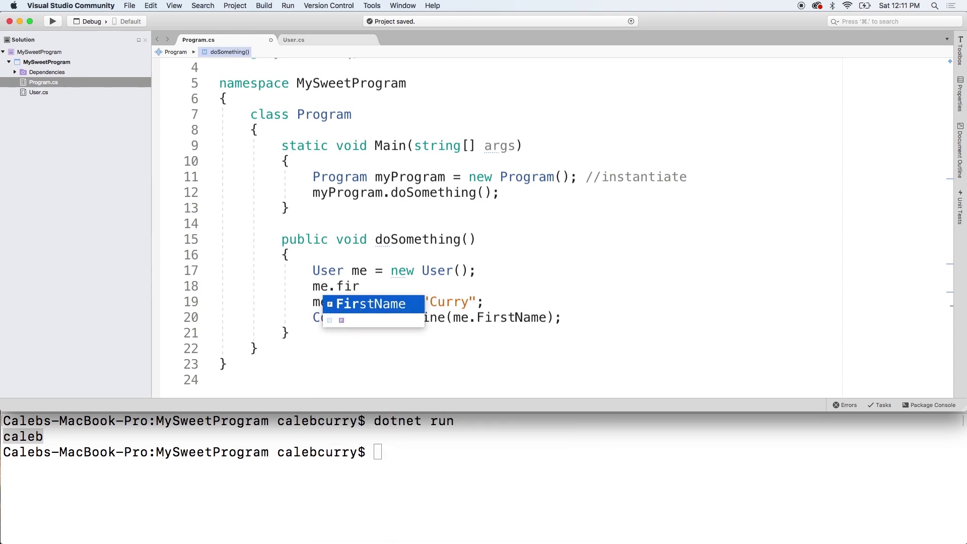
text(st)
key(Return)
text("Caleb)
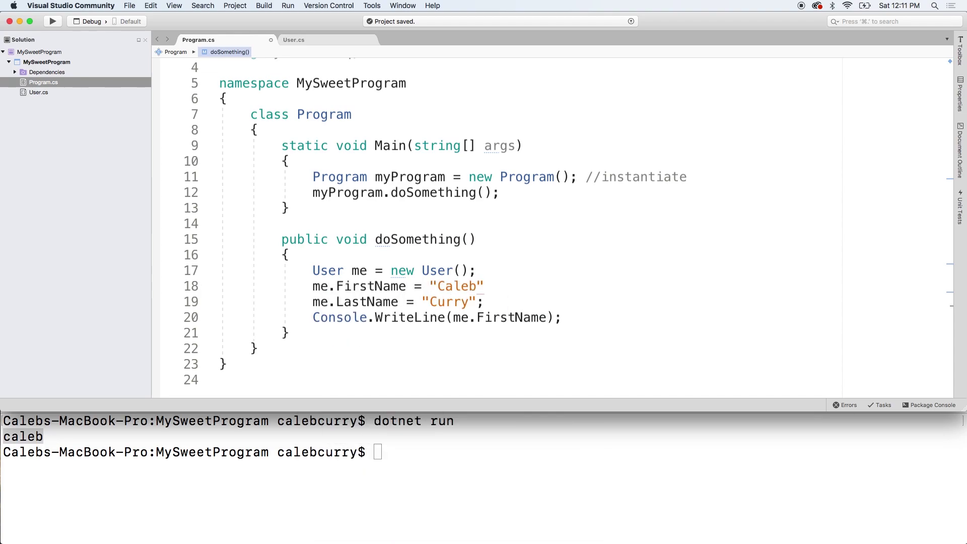
text(";)
drag(484, 286, 431, 286)
click(431, 286)
click(325, 42)
mouse_move(464, 295)
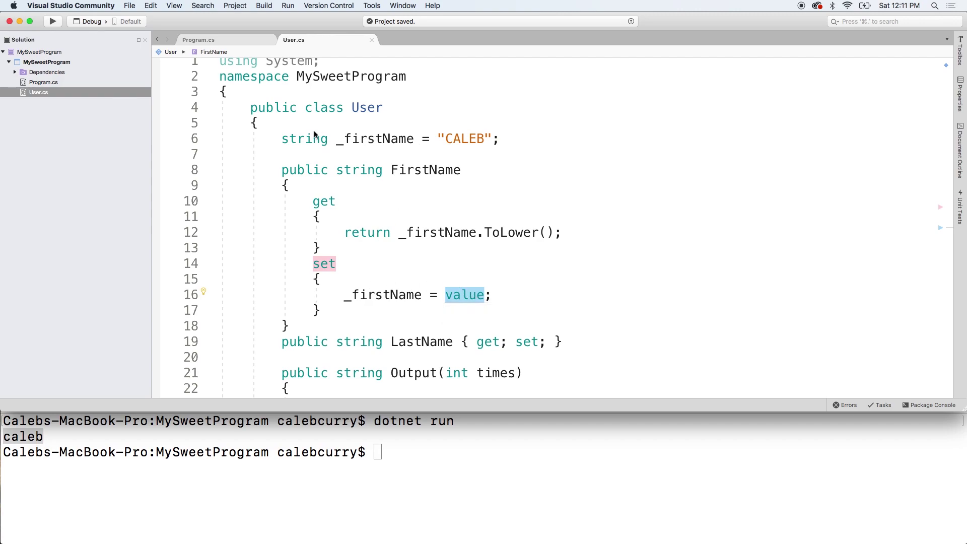
Inspect the _firstName declaration's CALEB default and the getter's lowercasing return expression
click(269, 139)
drag(274, 139, 485, 142)
click(500, 143)
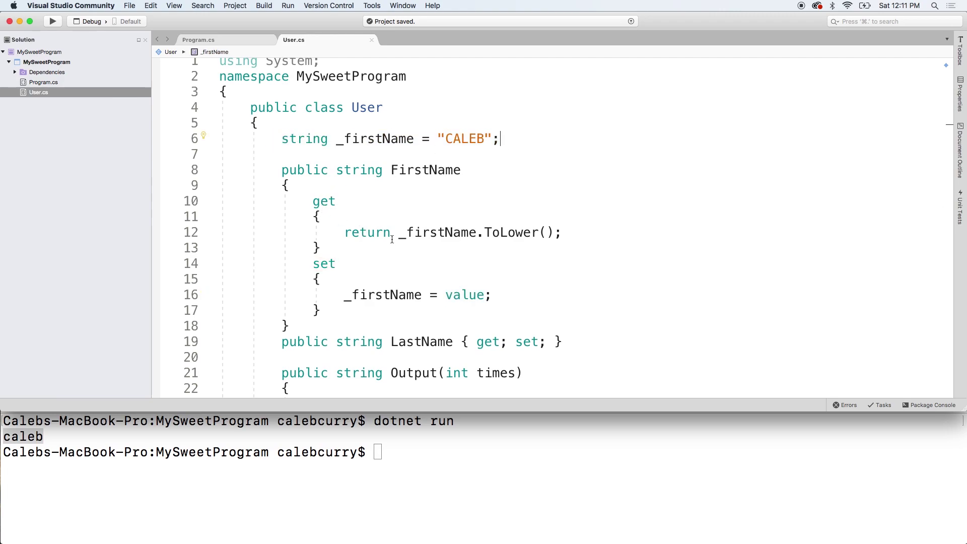
drag(399, 233, 563, 235)
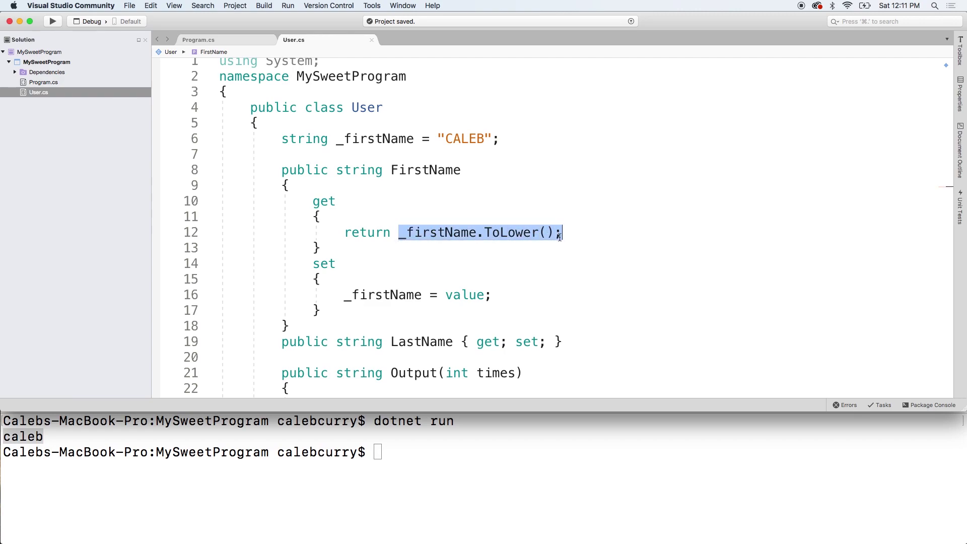
click(577, 237)
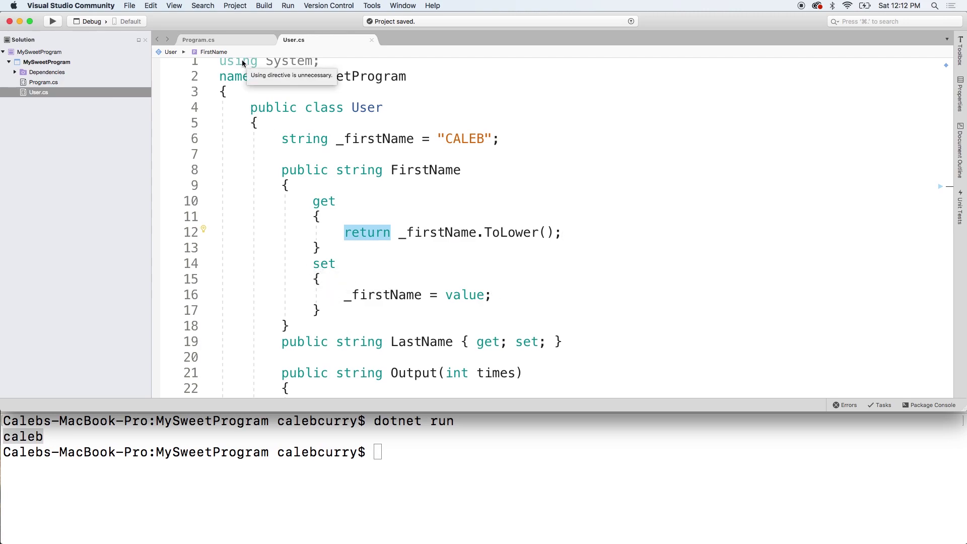
click(225, 40)
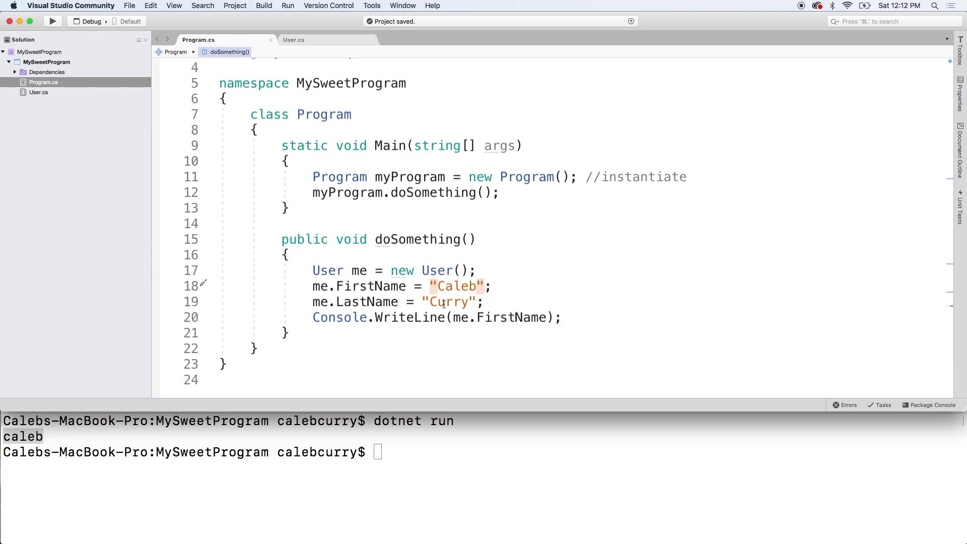
Change the first name to "Calebbbbbb", save, and rerun dotnet run in the terminal
click(479, 285)
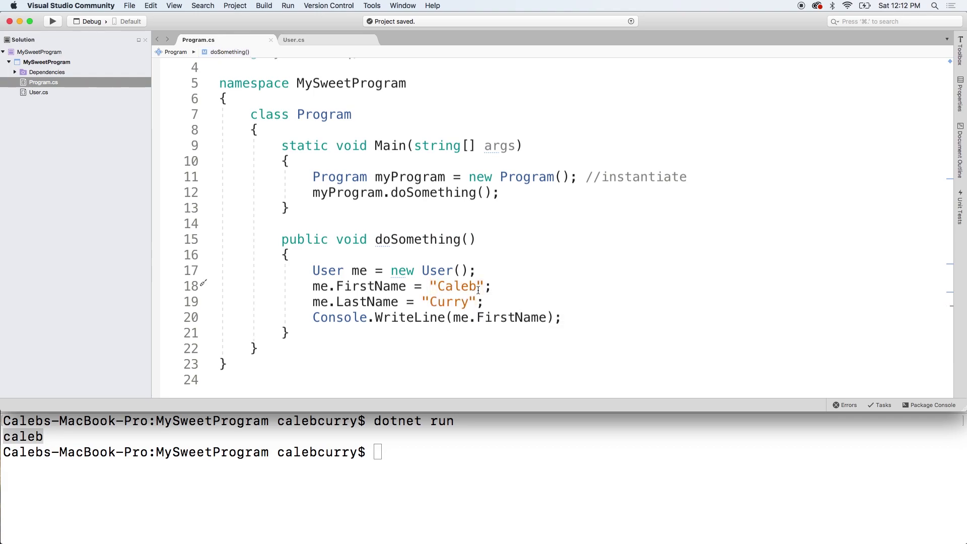
text(bbbbb)
key(super+s)
click(450, 467)
key(Up)
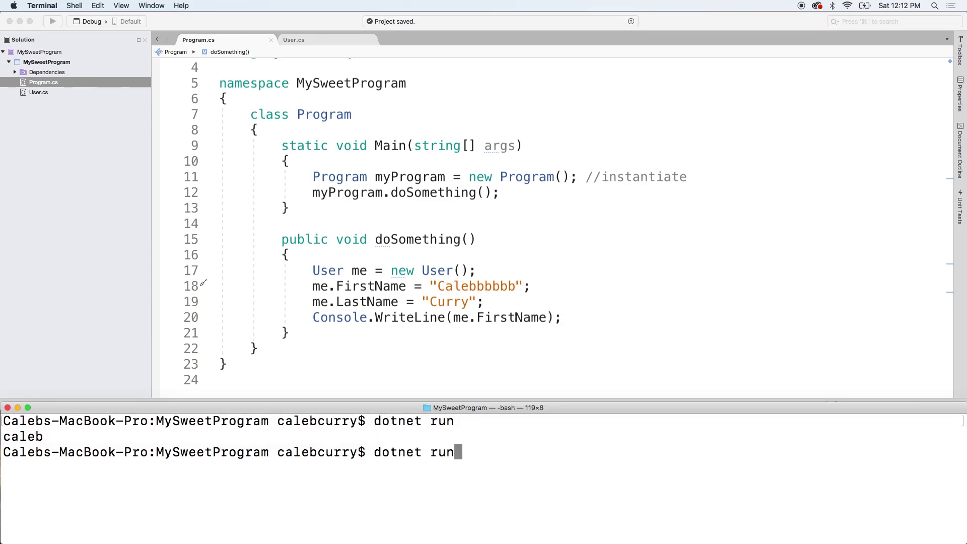
key(Return)
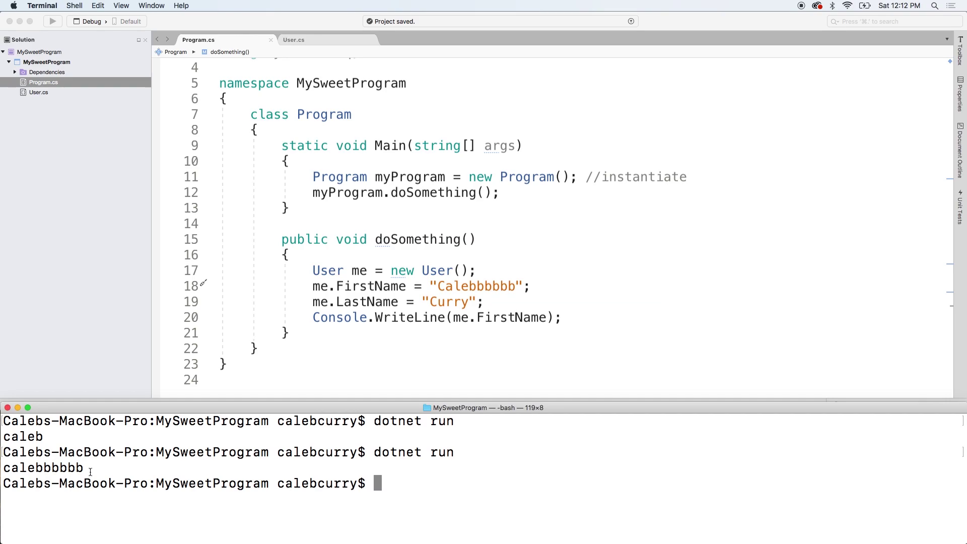
Comment out the FirstName assignment on line 18 and rerun dotnet run
click(435, 284)
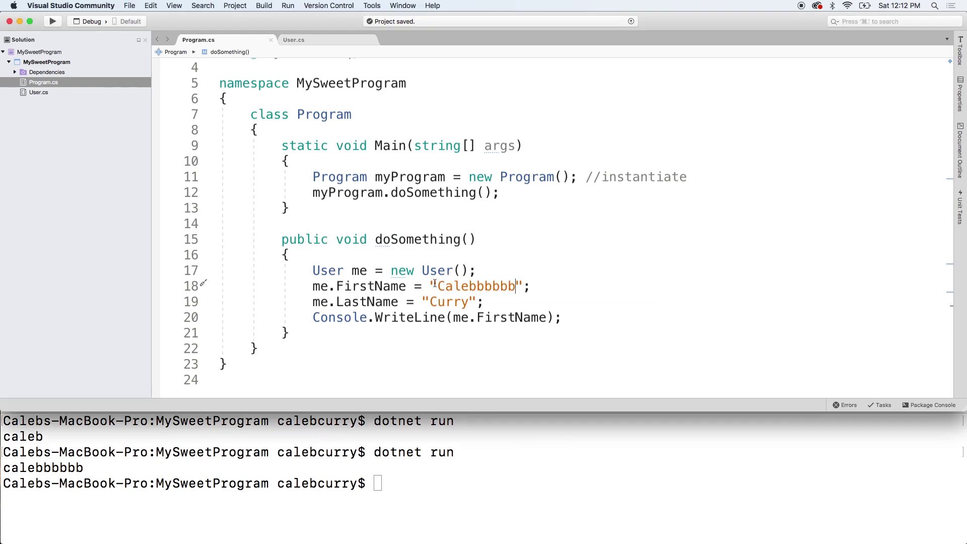
key(super+Left)
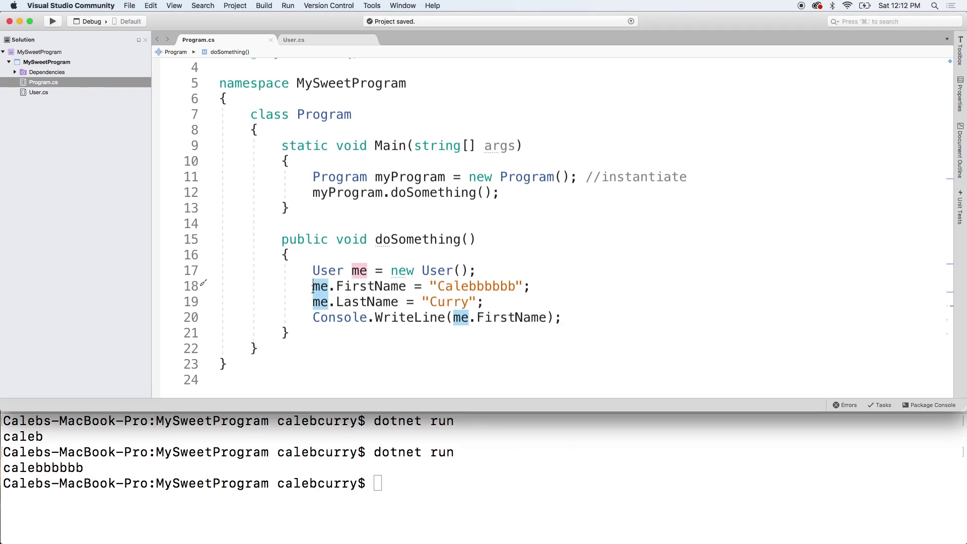
text(//)
click(368, 500)
key(Up)
key(Return)
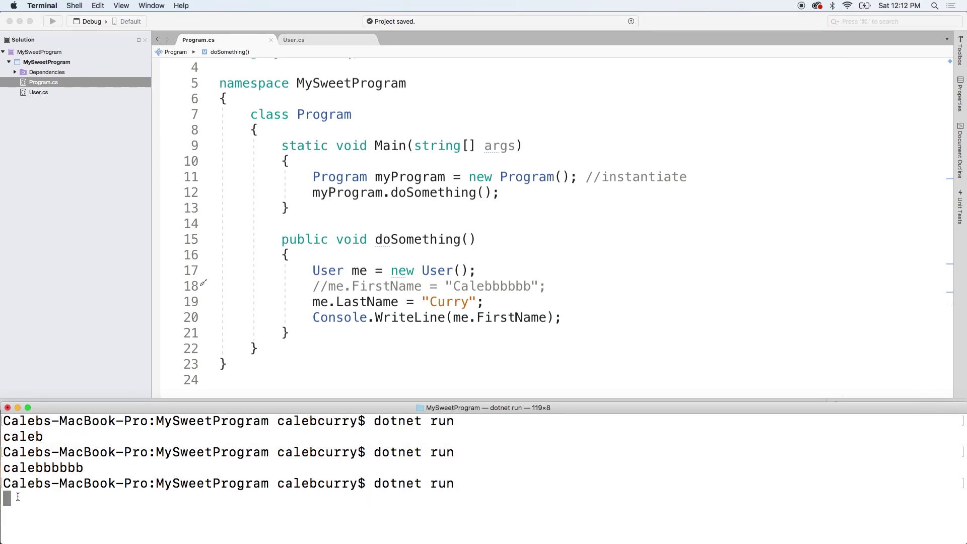
Check the printed "caleb" output, then bring up the User.cs code
drag(42, 499, 5, 499)
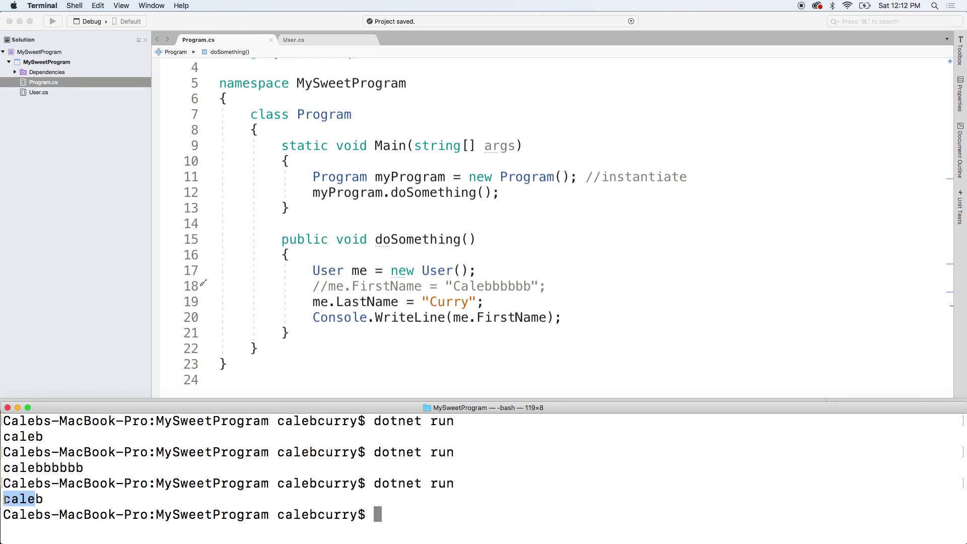
click(5, 499)
click(317, 38)
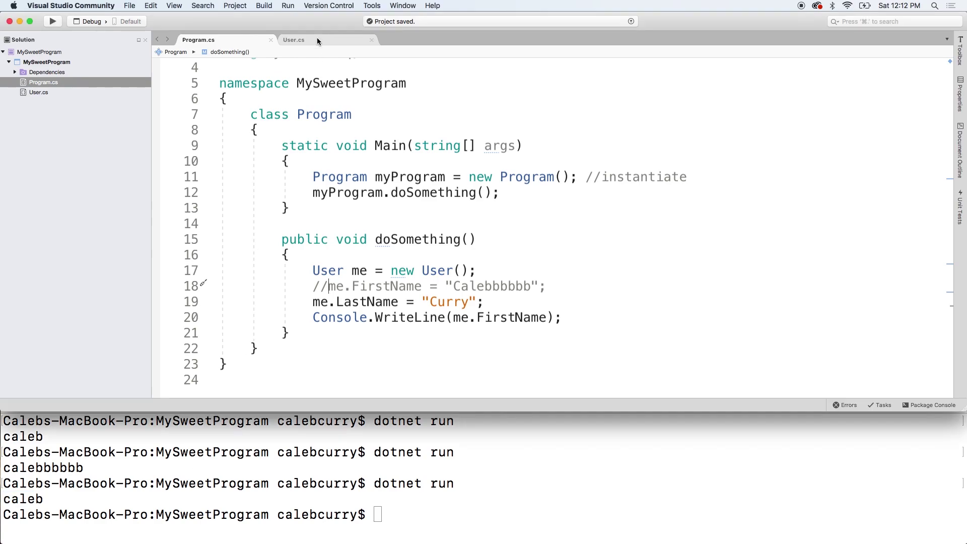
Make the FirstName setter assign value.ToLower() using IntelliSense, then select the CALEB default
drag(497, 139, 438, 138)
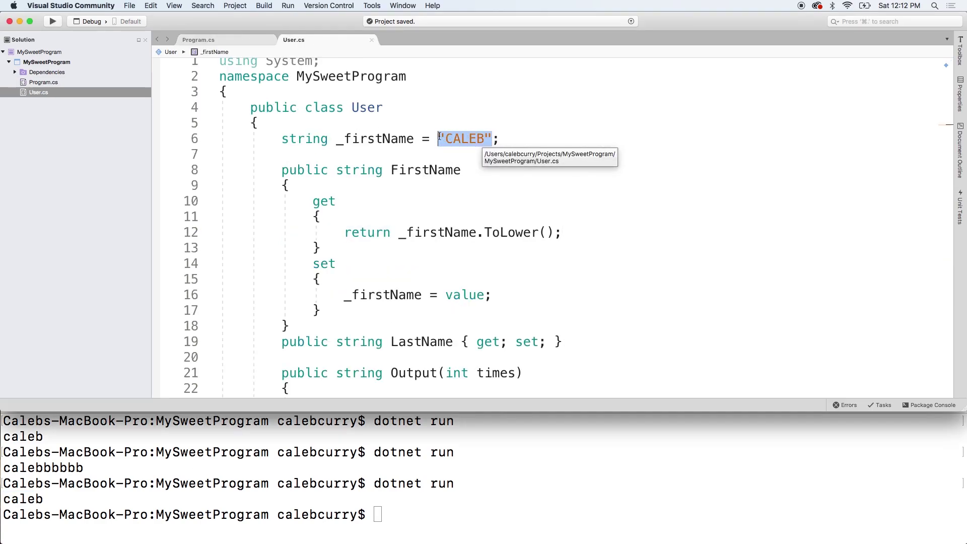
click(439, 138)
click(499, 295)
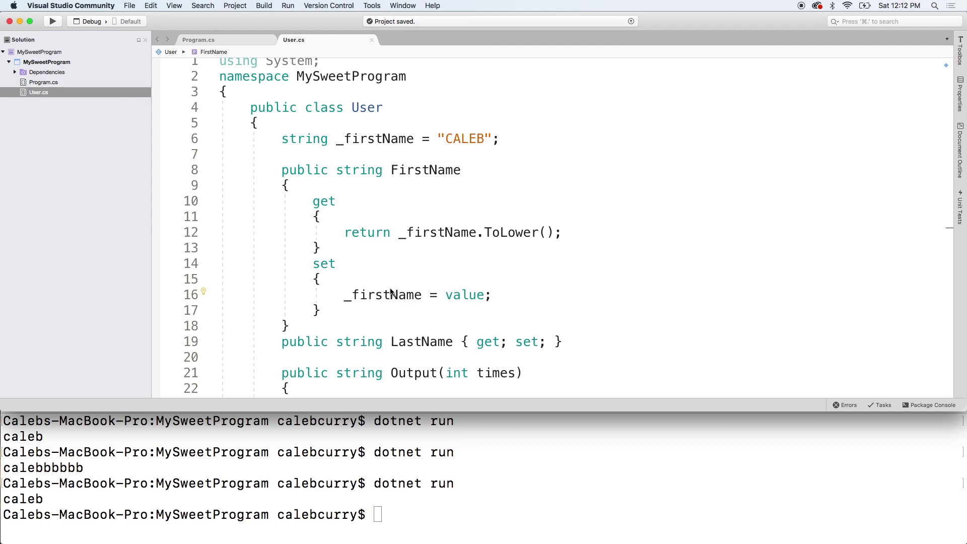
click(488, 294)
text(.)
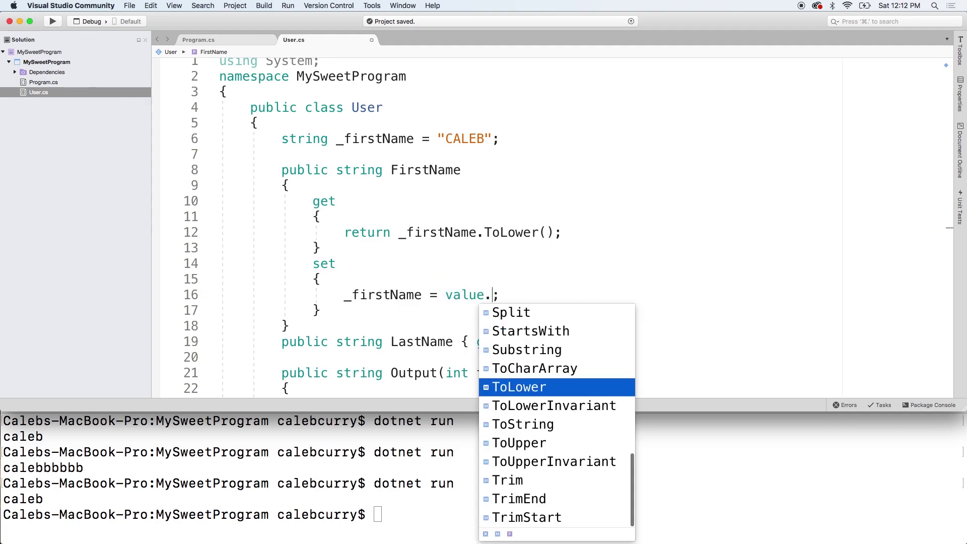
text(to)
key(Return)
text(())
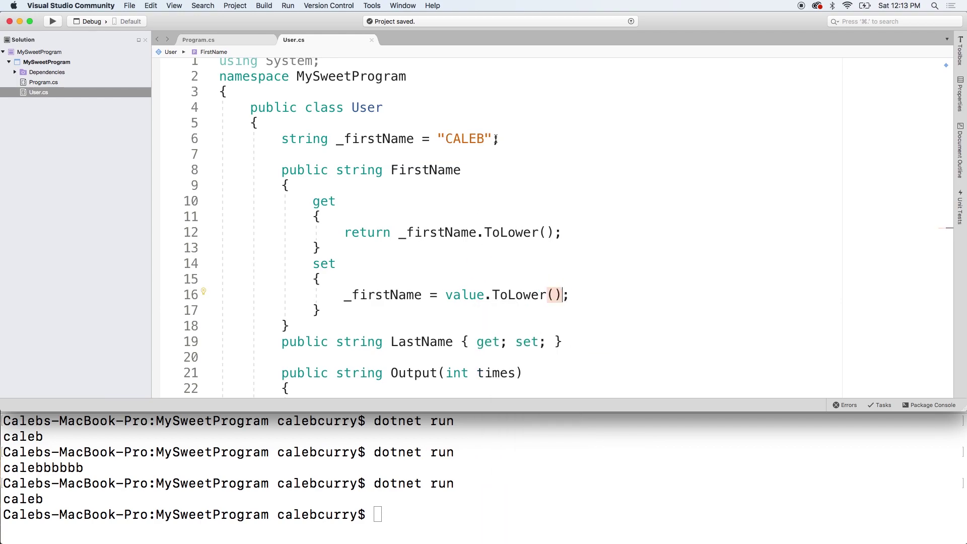
drag(492, 138, 415, 139)
Delete the = "CALEB" default and strip .ToLower() from the getter's return
key(BackSpace)
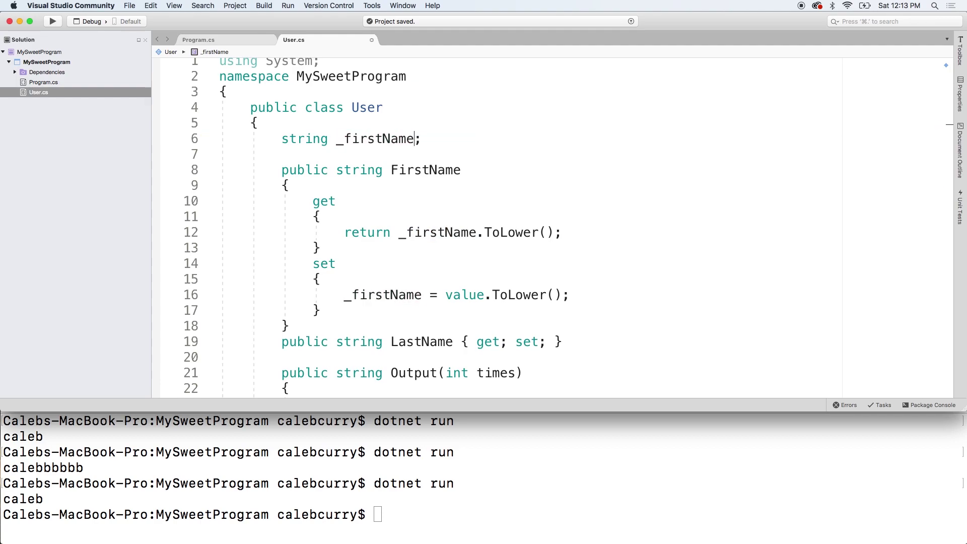
double_click(438, 232)
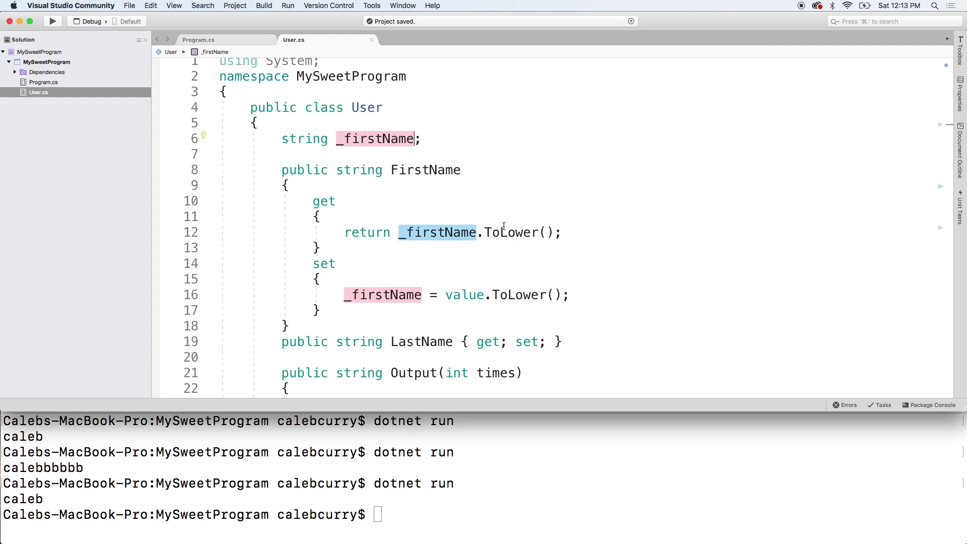
drag(479, 233, 557, 232)
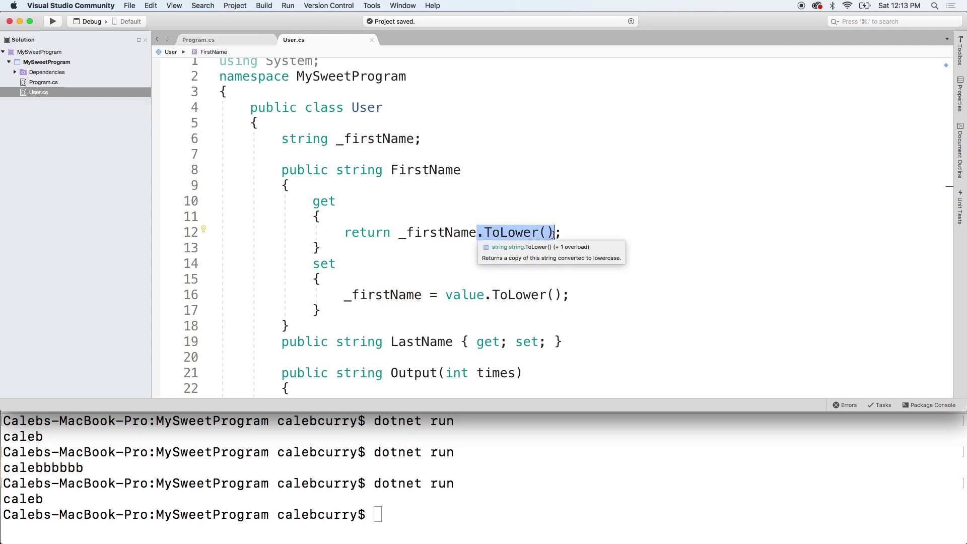
key(BackSpace)
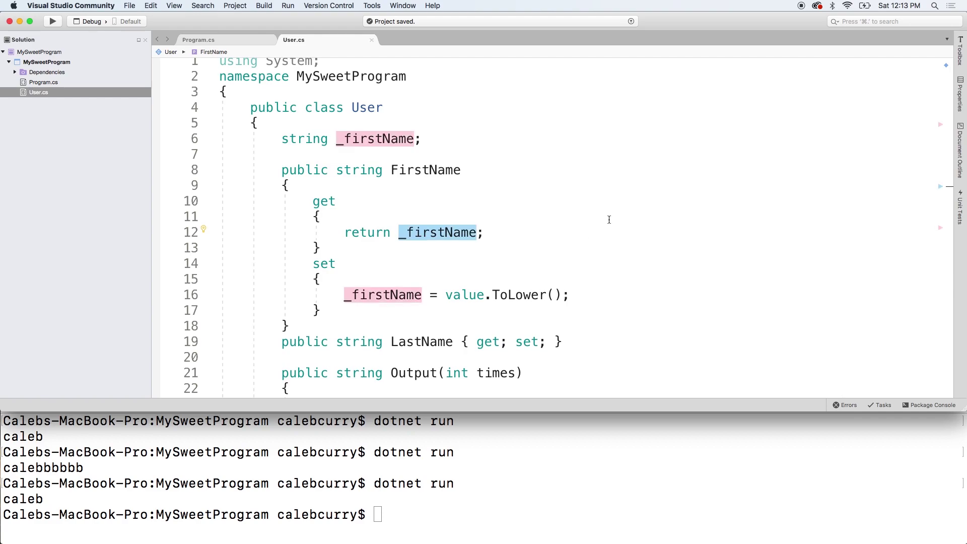
click(605, 218)
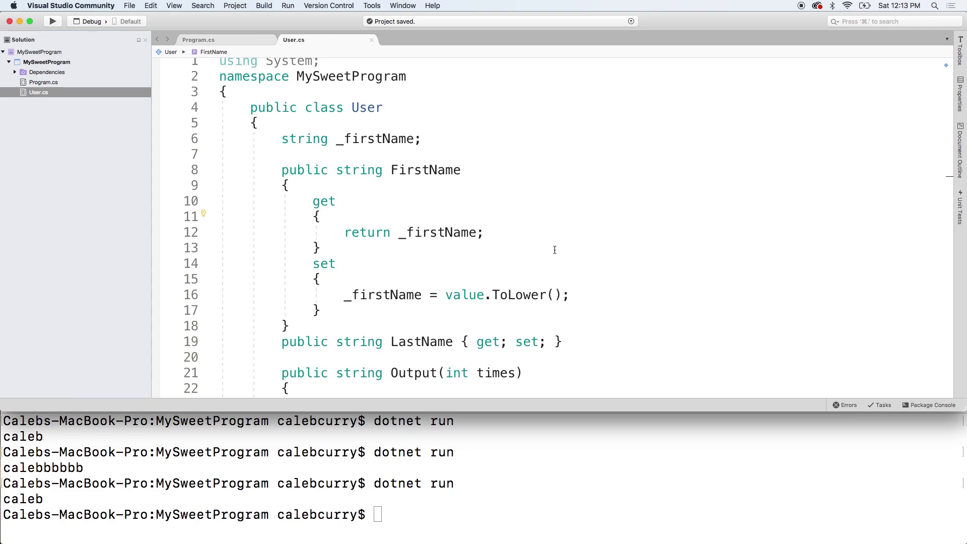
Add, then remove, a blank line above the FirstName setter assignment, leaving the code unchanged
click(589, 296)
drag(344, 295, 423, 296)
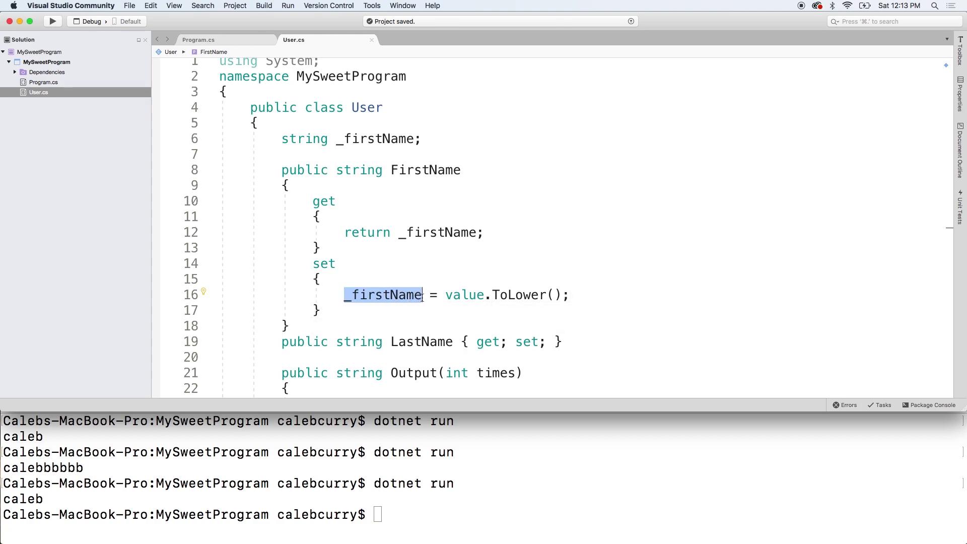
click(423, 295)
key(Return)
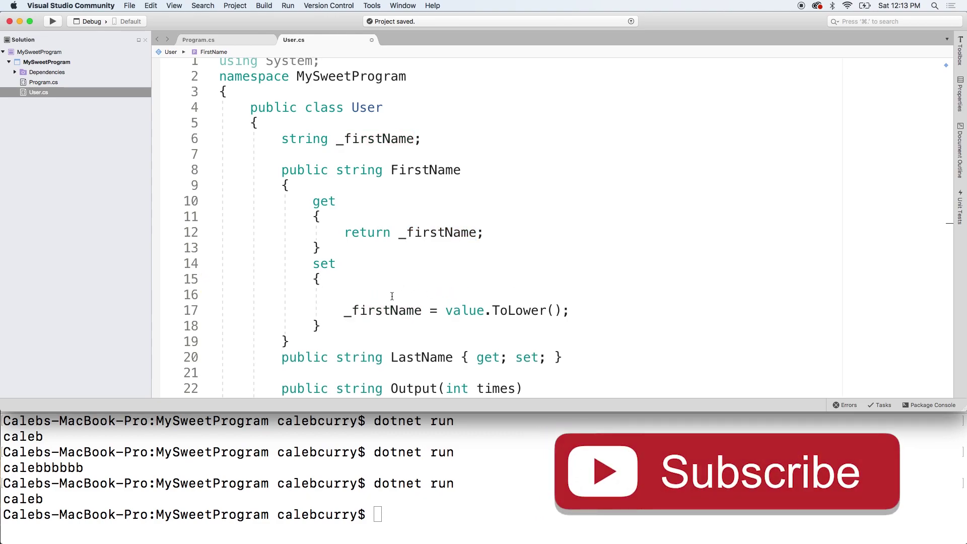
click(386, 295)
key(BackSpace)
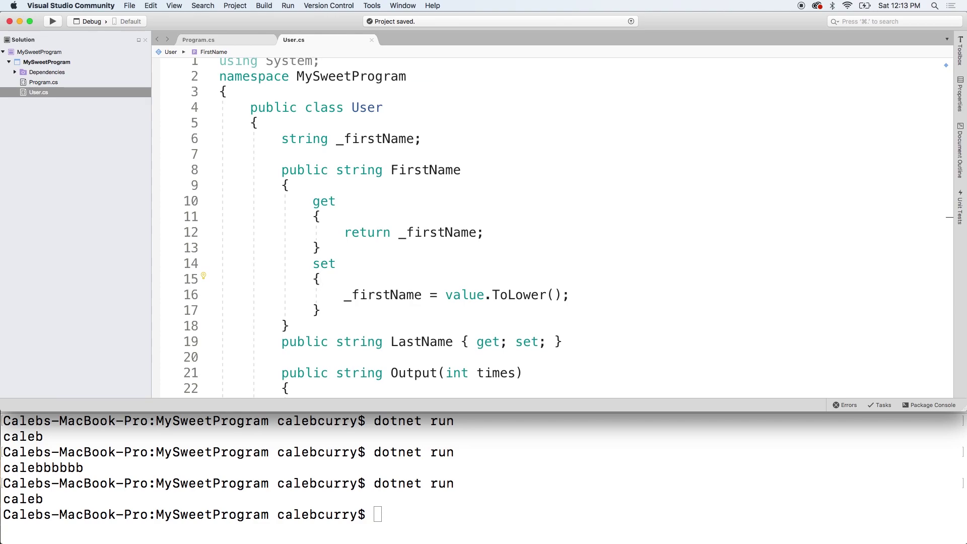
In Program.cs, uncomment the line 18 FirstName assignment and change its string to "CaleBBB"
click(222, 38)
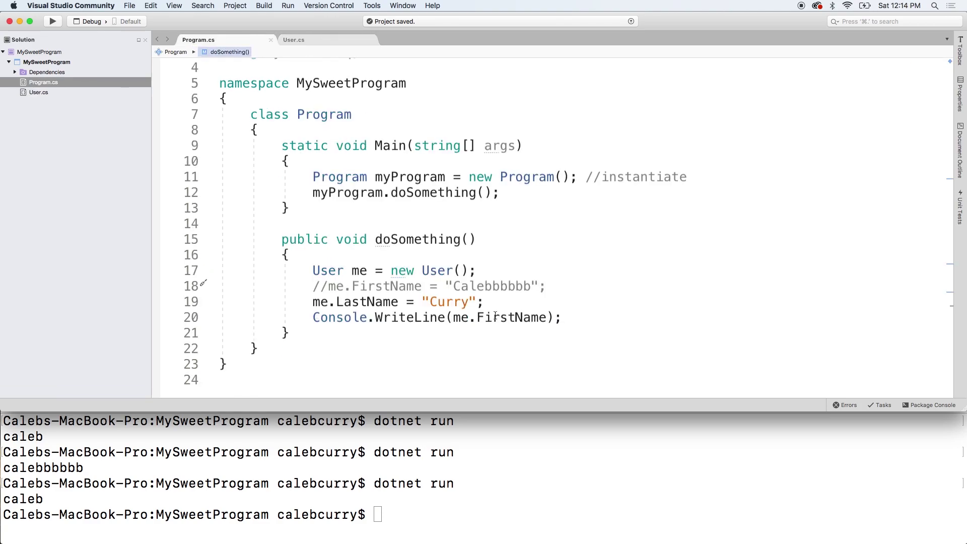
click(464, 301)
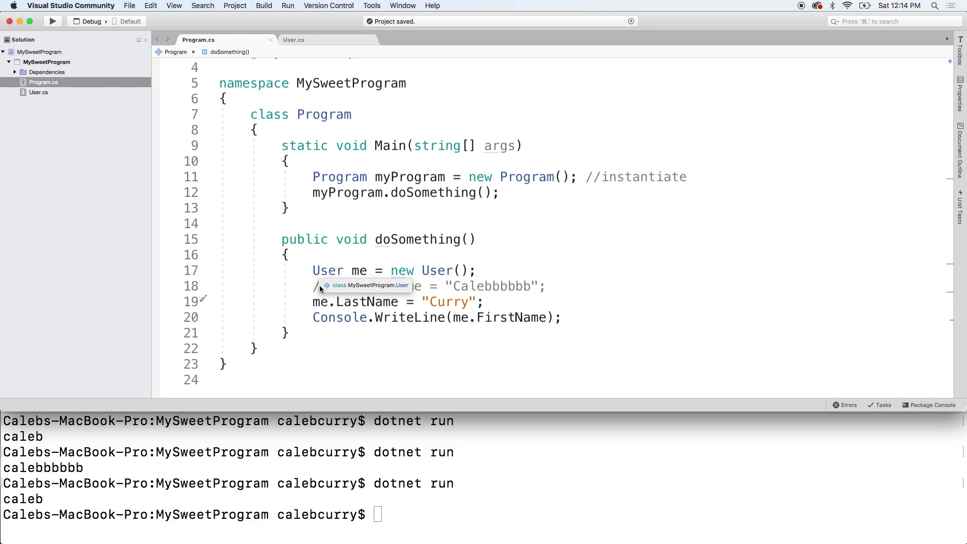
click(332, 288)
key(BackSpace)
key(BackSpace)
click(485, 288)
key(BackSpace)
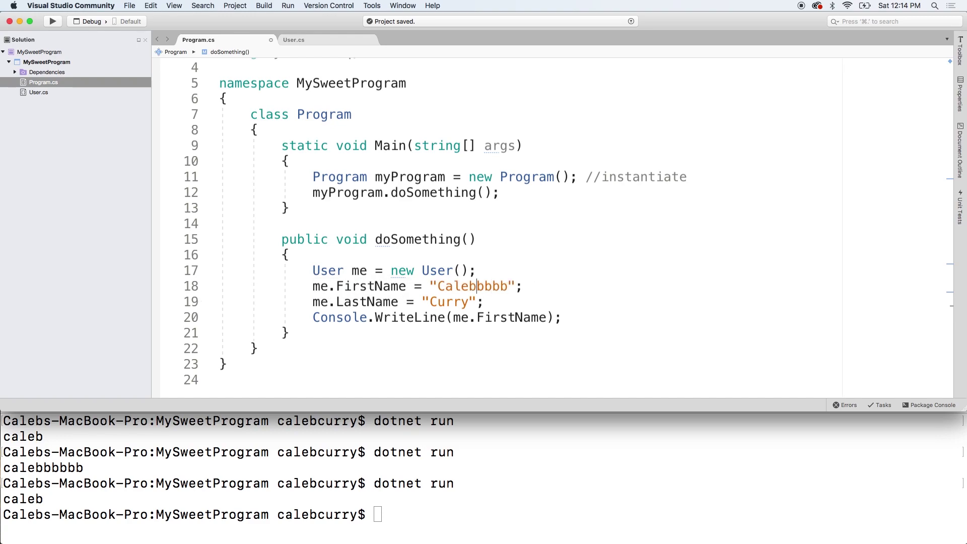
key(BackSpace)
key(BackSpace)
key(BackSpace)
key(BackSpace)
key(BackSpace)
key(Delete)
text(eBBB)
Save Program.cs and rerun dotnet run in Terminal, confirming it prints "calebbb"
key(super+s)
key(super+Tab)
key(Up)
key(Return)
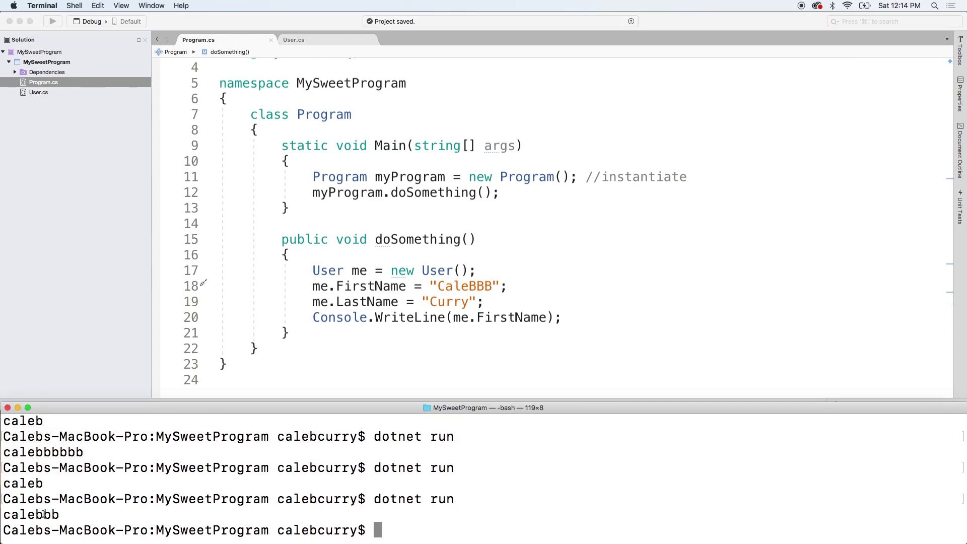
drag(61, 514, 3, 513)
click(132, 521)
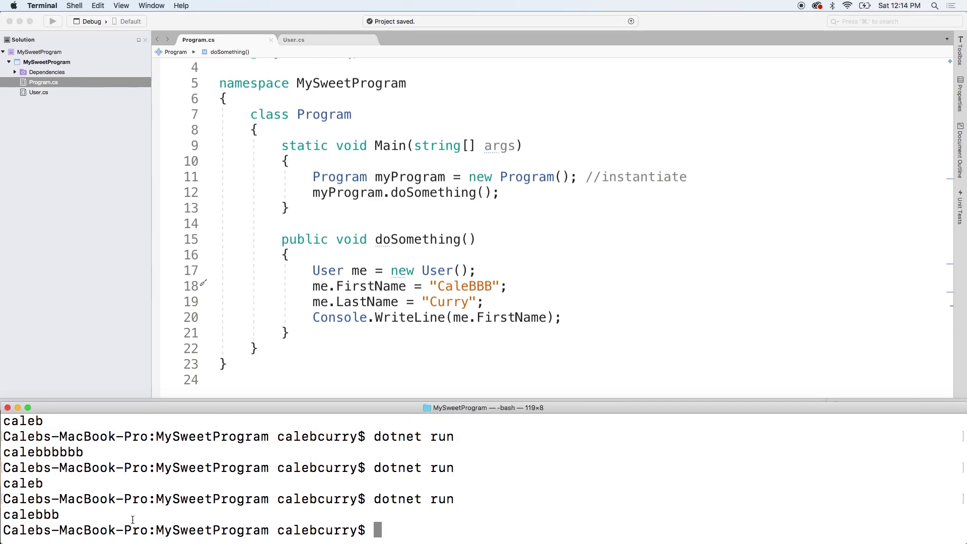